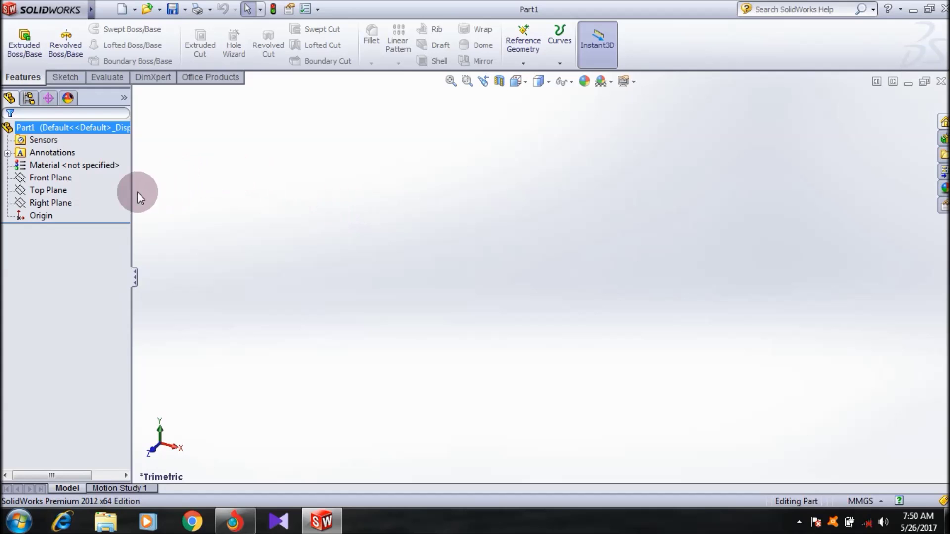
Select the Front Plane and set the view Normal To it for sketching
left_click(54, 191)
left_click(51, 178)
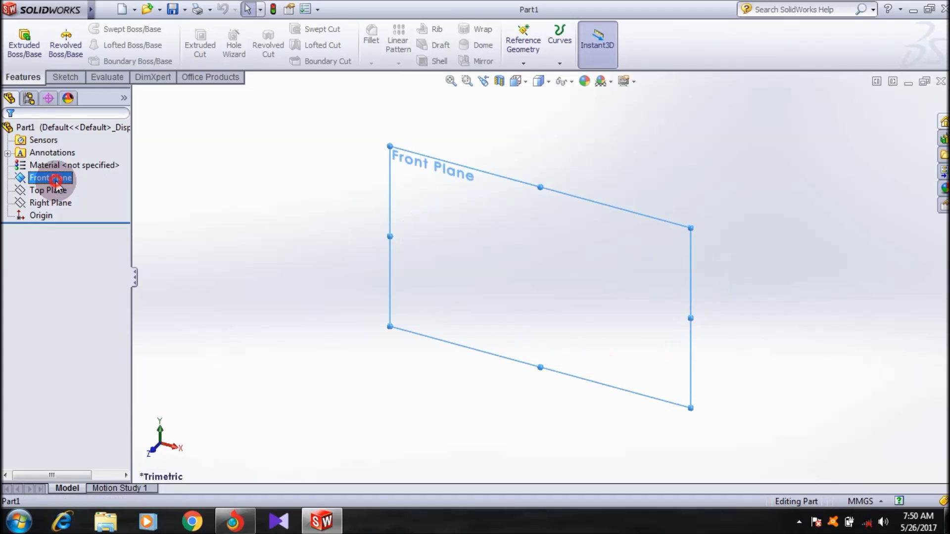
right_click(513, 233)
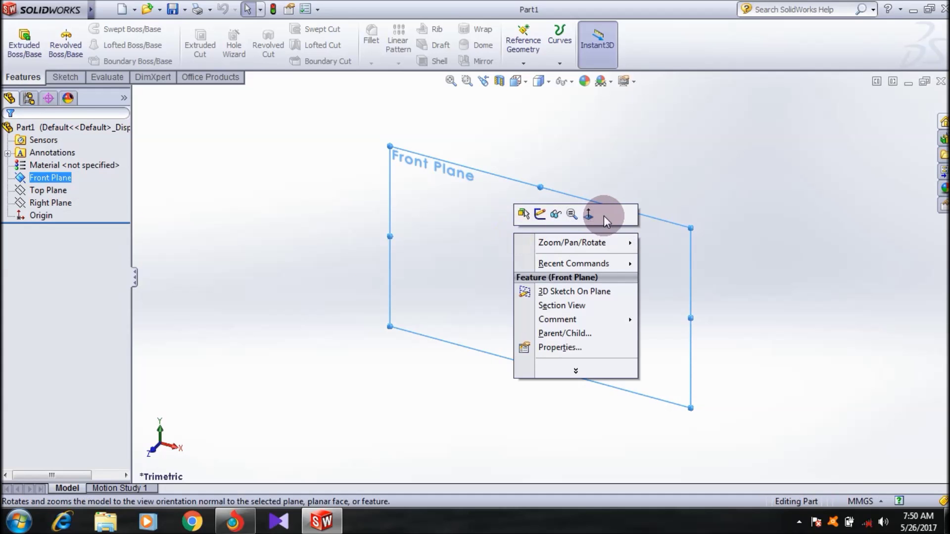
left_click(589, 213)
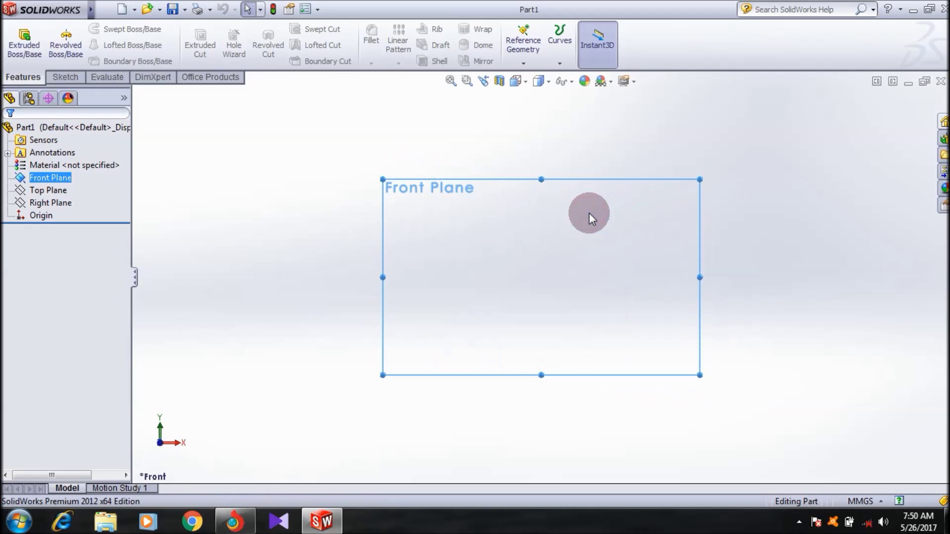
left_click(76, 76)
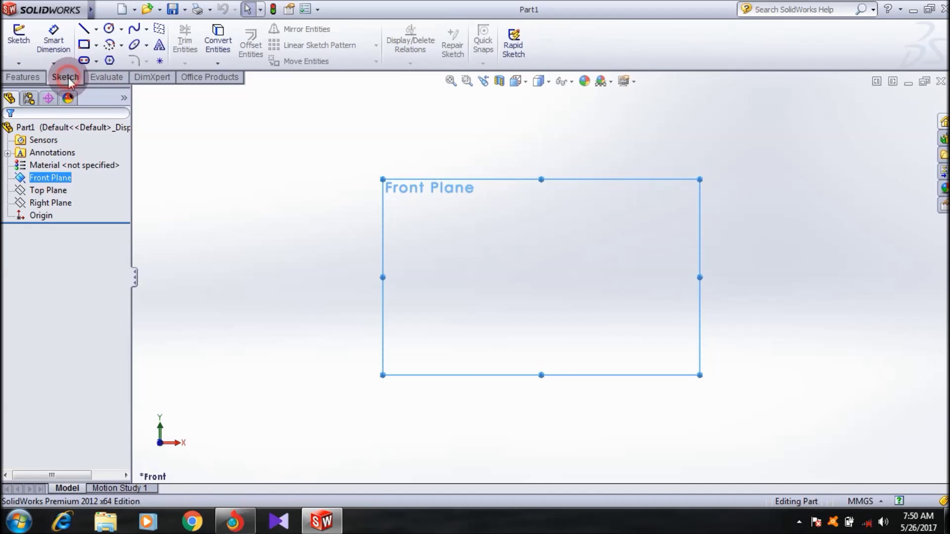
Draw a tall corner rectangle, then a wide rectangle off its lower right edge, forming an L
left_click(84, 44)
left_click(452, 208)
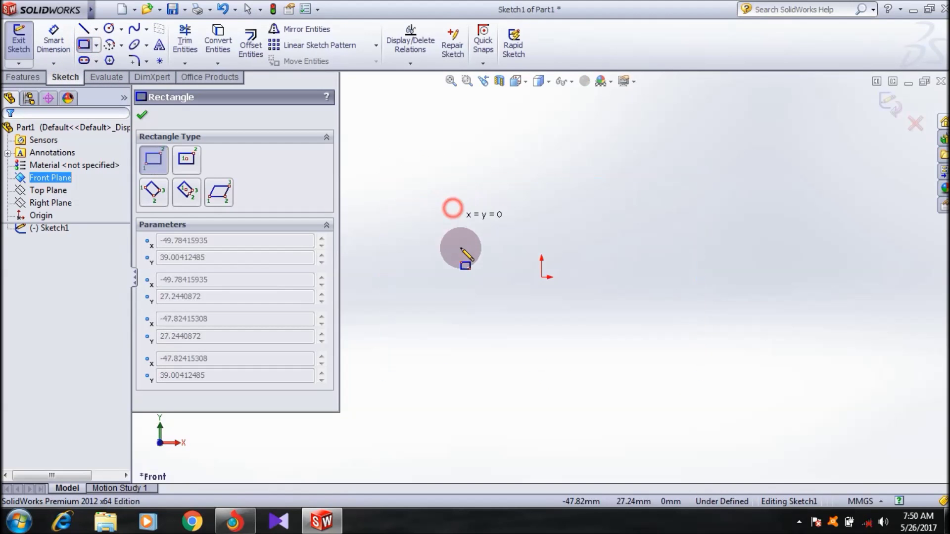
left_click(488, 320)
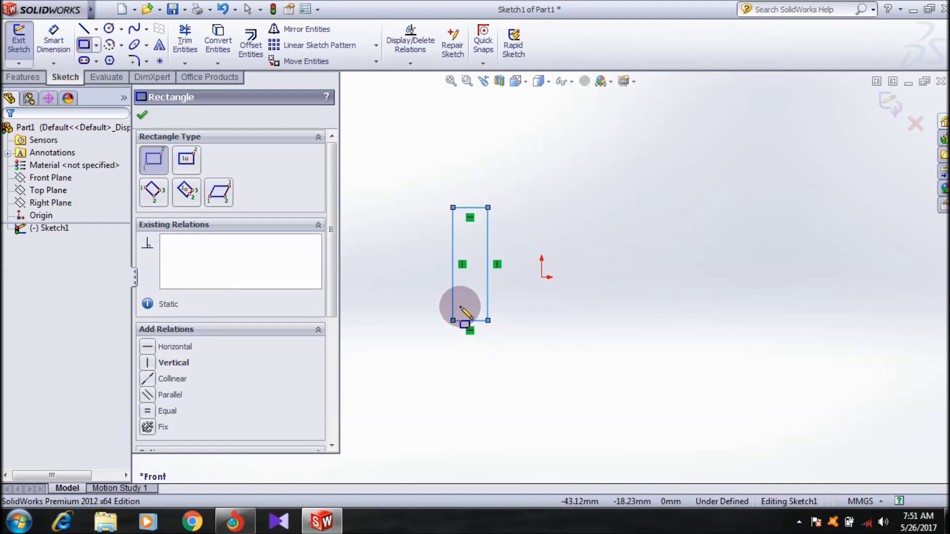
left_click(489, 292)
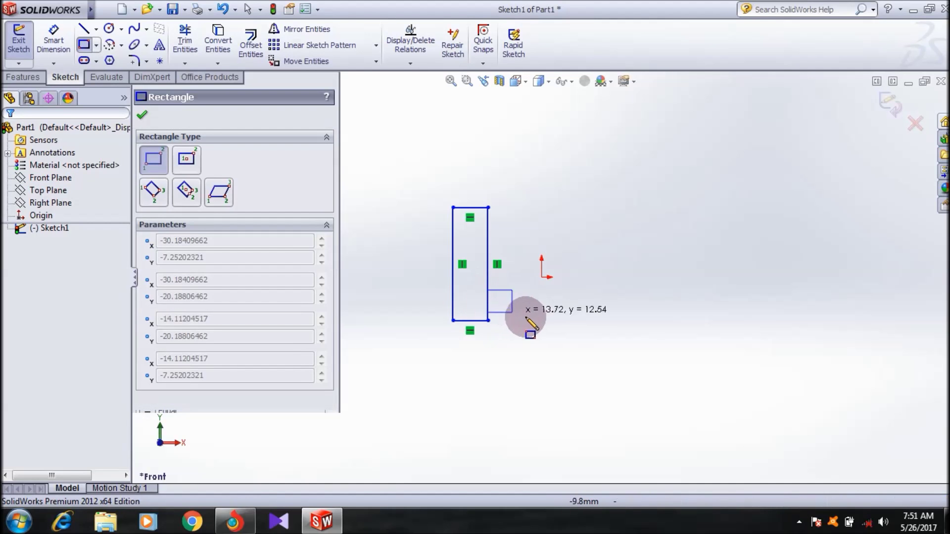
left_click(624, 320)
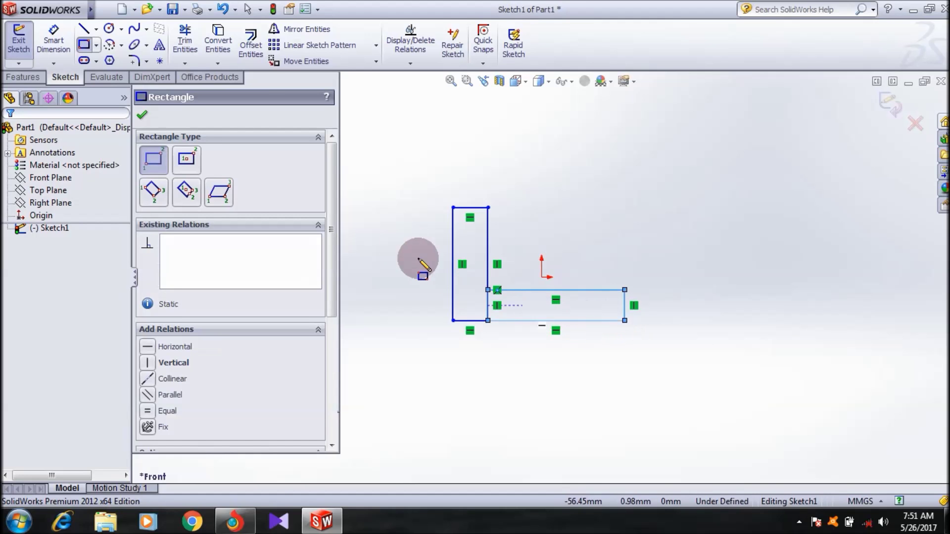
left_click(142, 115)
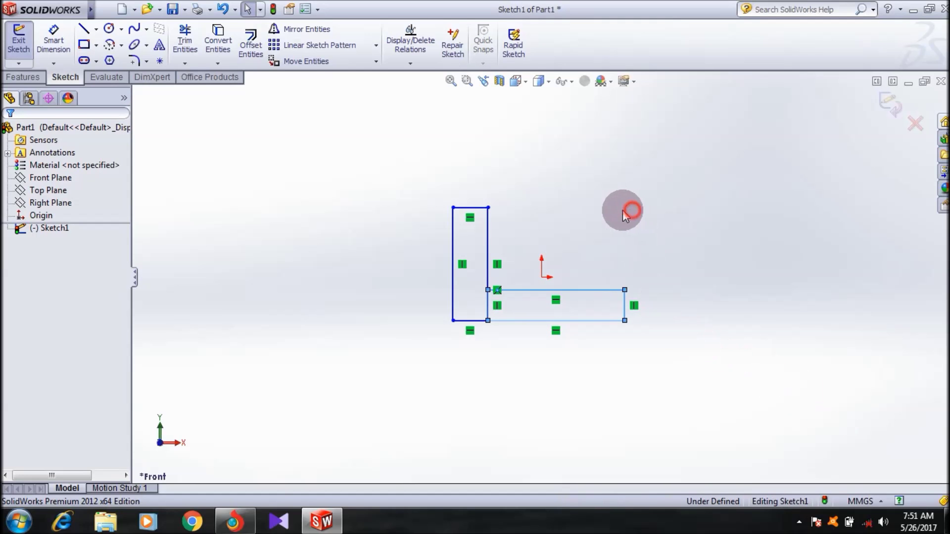
left_click(614, 210)
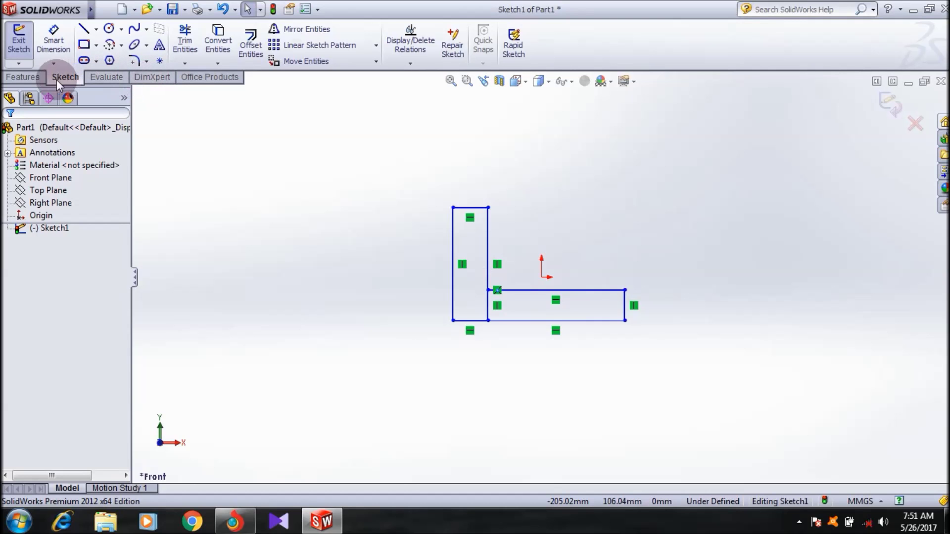
Exit the sketch and extrude both regions of Sketch1 Blind 10 mm as Boss-Extrude1
left_click(16, 50)
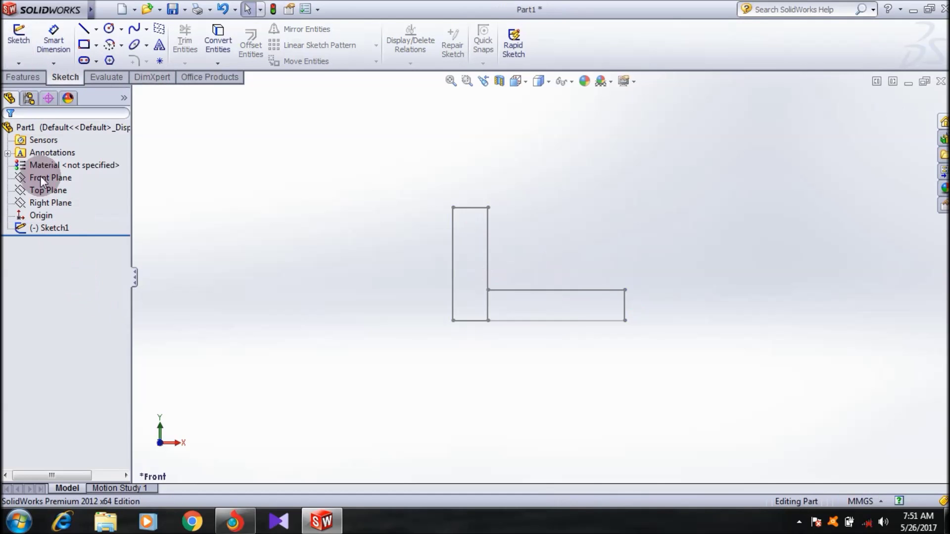
left_click(20, 77)
left_click(58, 228)
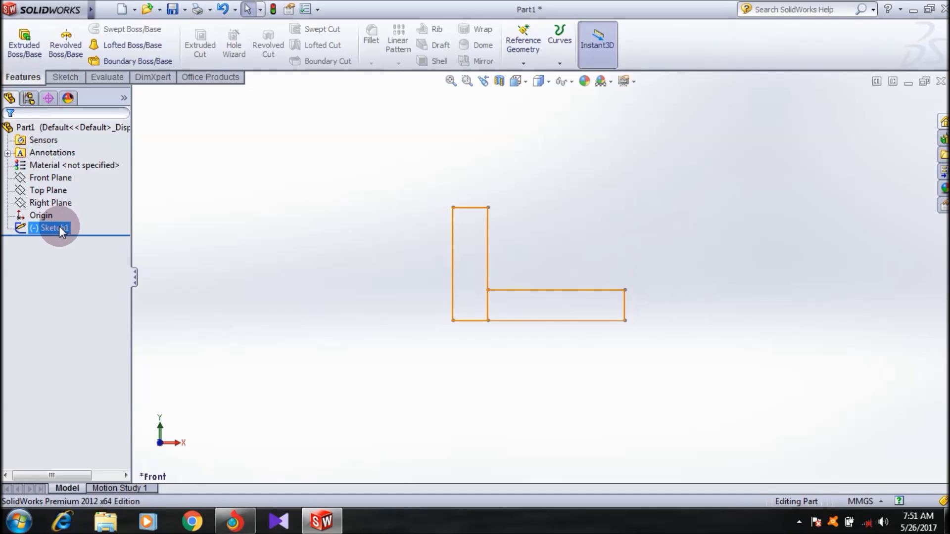
left_click(26, 41)
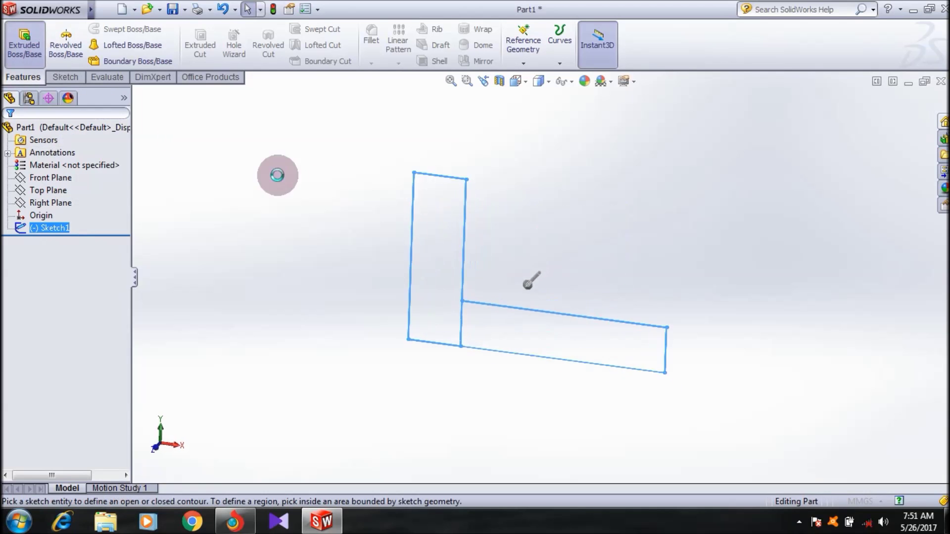
left_click(413, 229)
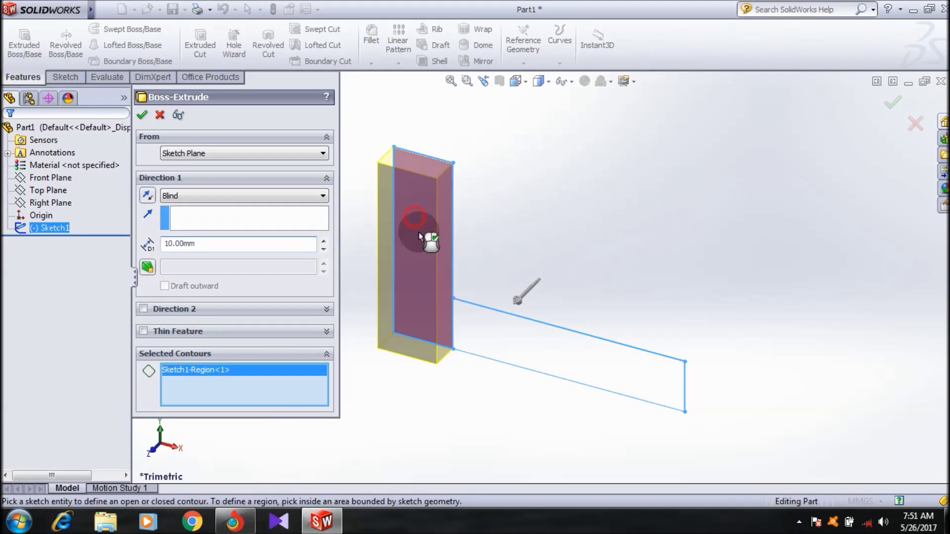
left_click(532, 352)
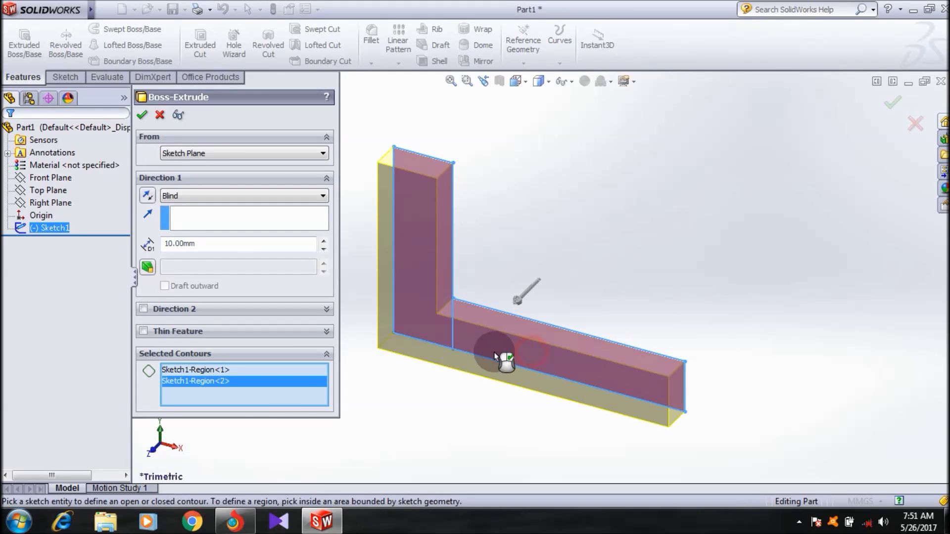
left_click(142, 116)
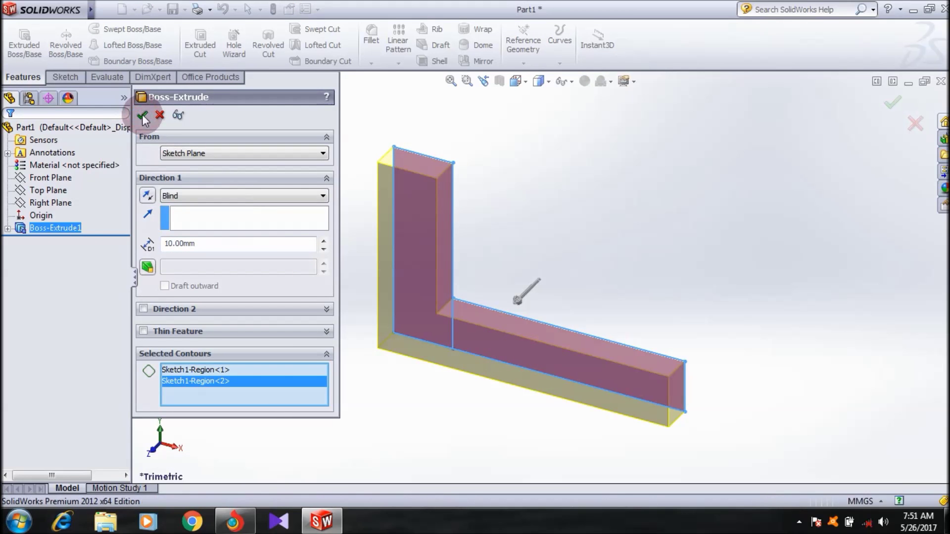
middle_click_drag(726, 237, 656, 238)
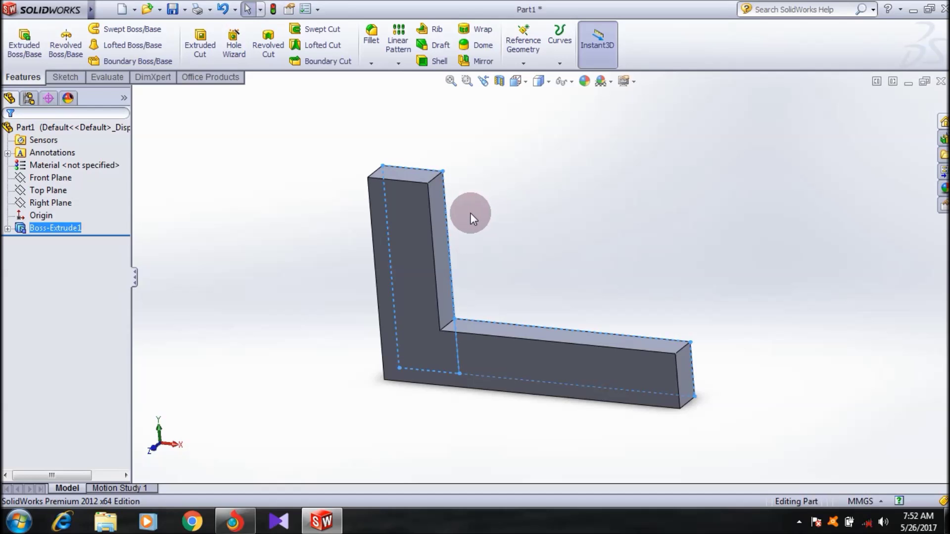
Orbit the L-shaped solid to view another side, then clear the selection
middle_click_drag(476, 227, 536, 207)
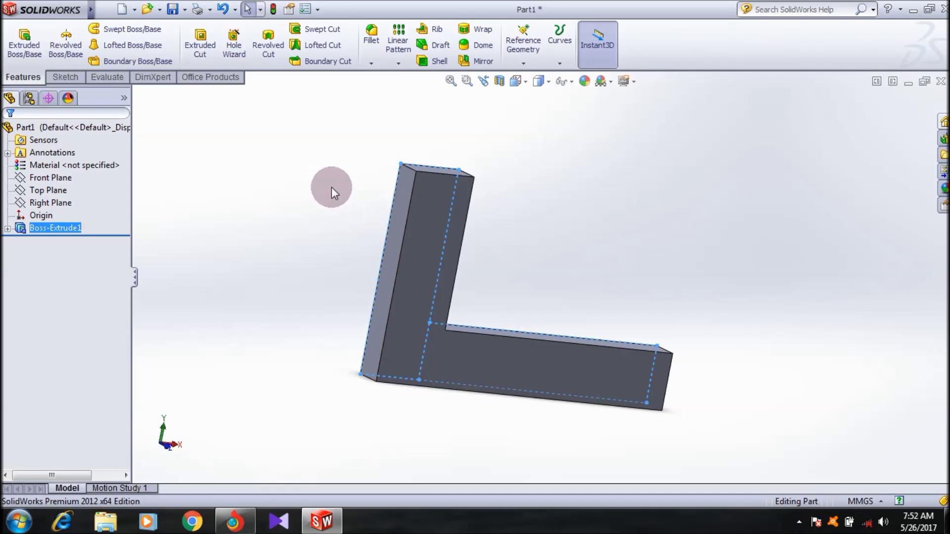
left_click(327, 173)
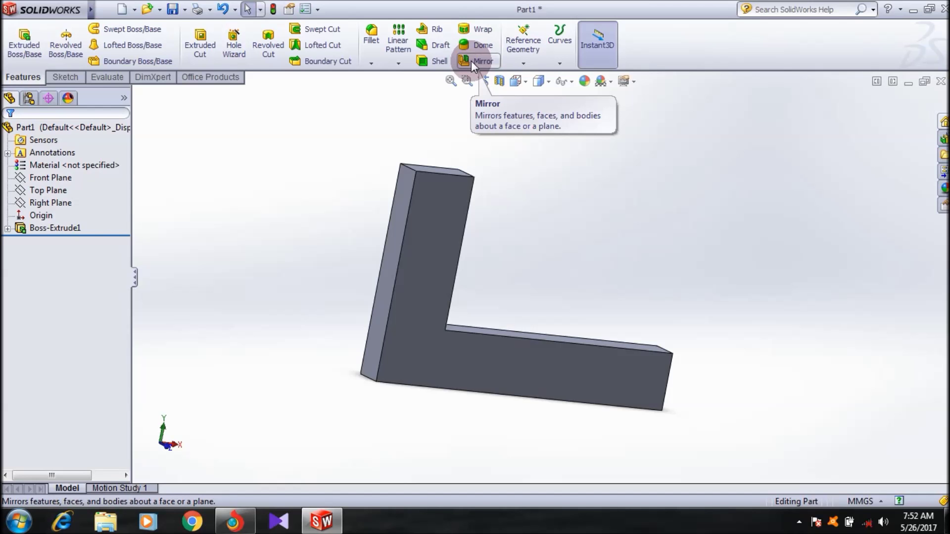
Launch the Mirror feature from Insert > Pattern/Mirror
mouse_move(94, 10)
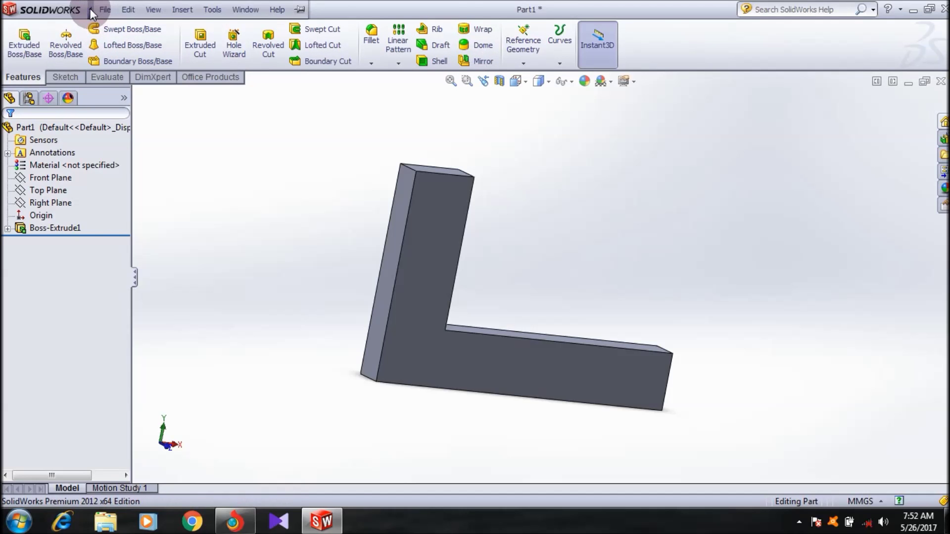
left_click(182, 10)
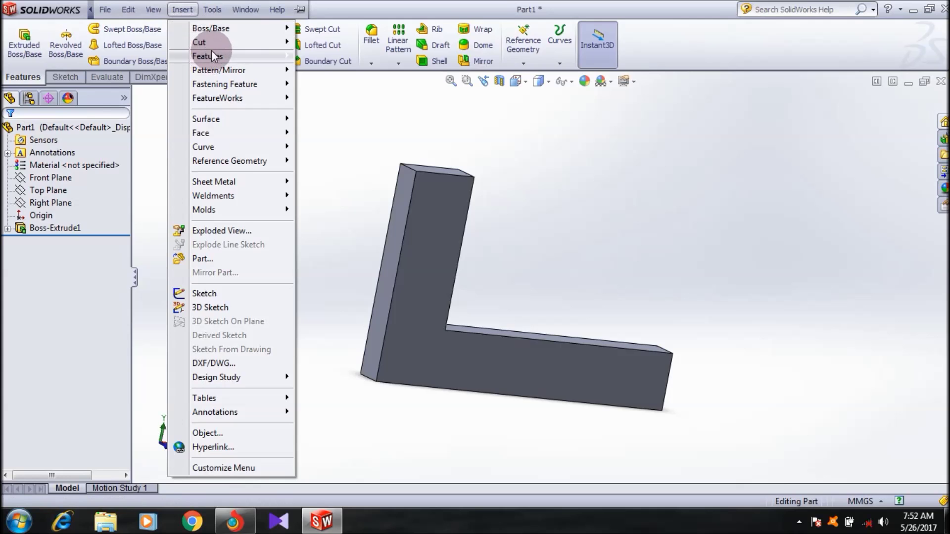
mouse_move(211, 70)
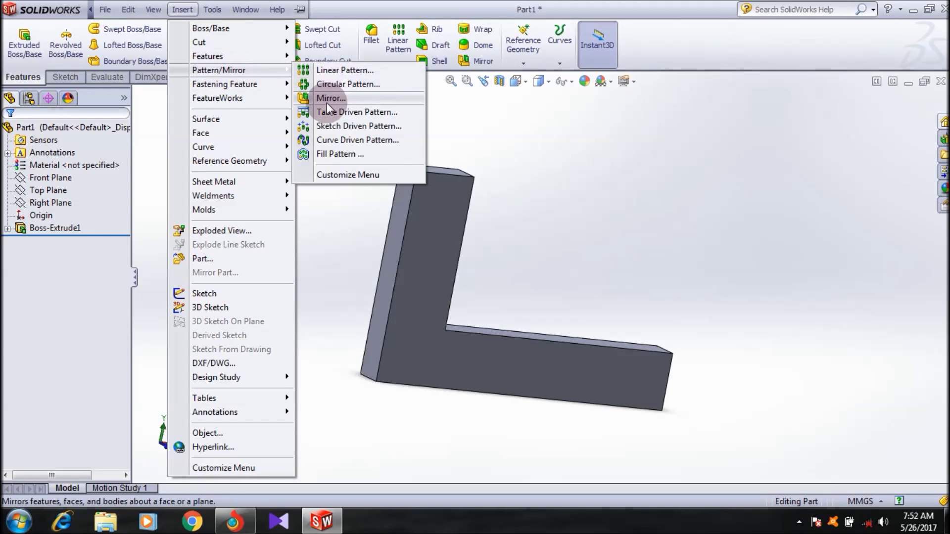
left_click(343, 100)
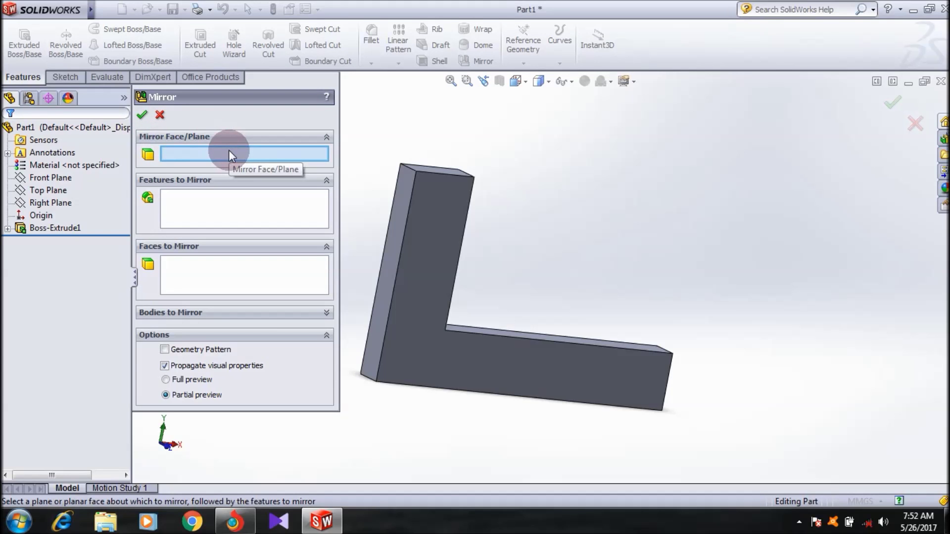
Mirror Boss-Extrude1 about the upright leg's outer side face to create Mirror1
left_click(400, 192)
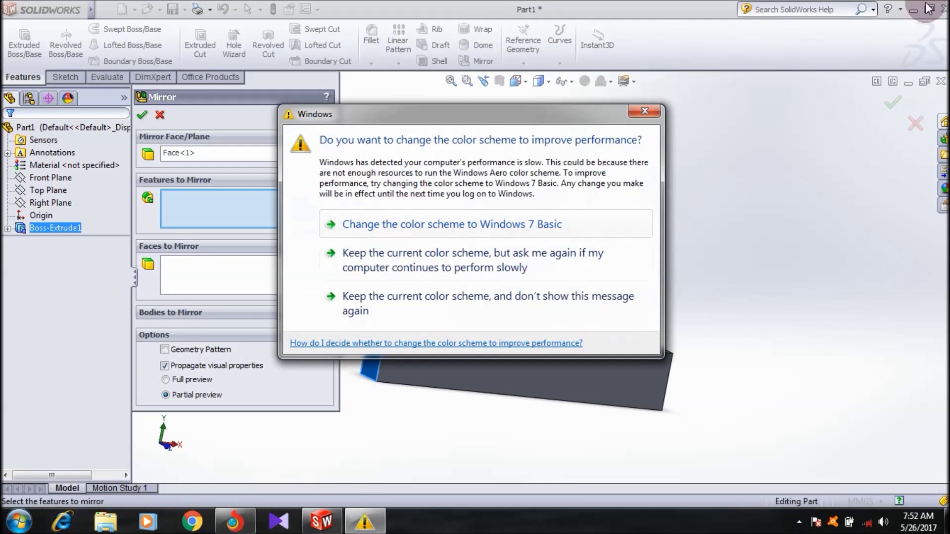
left_click(646, 112)
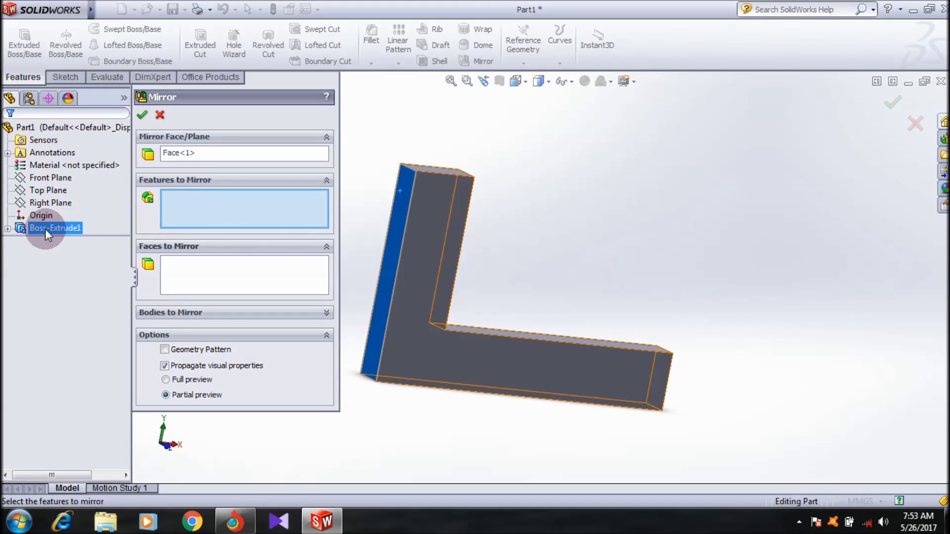
left_click(59, 229)
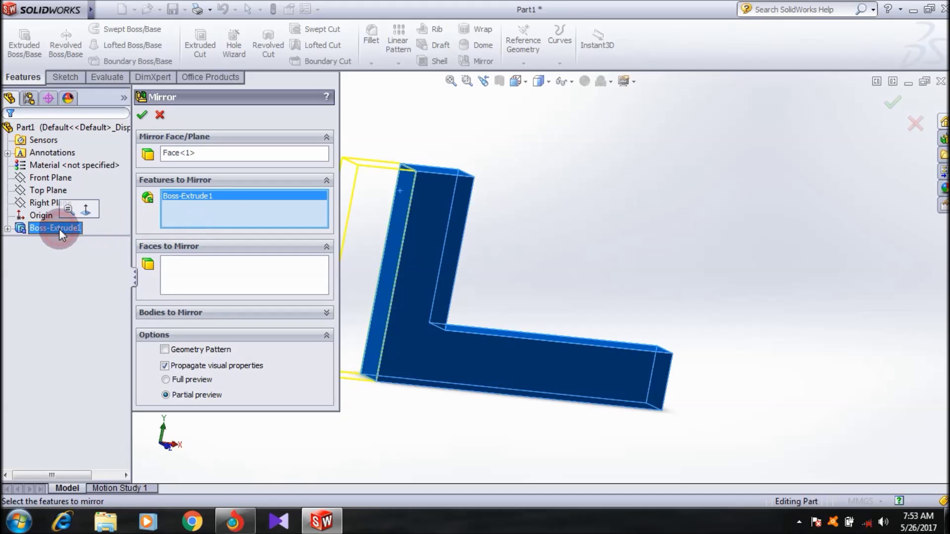
middle_click_drag(445, 233, 536, 274)
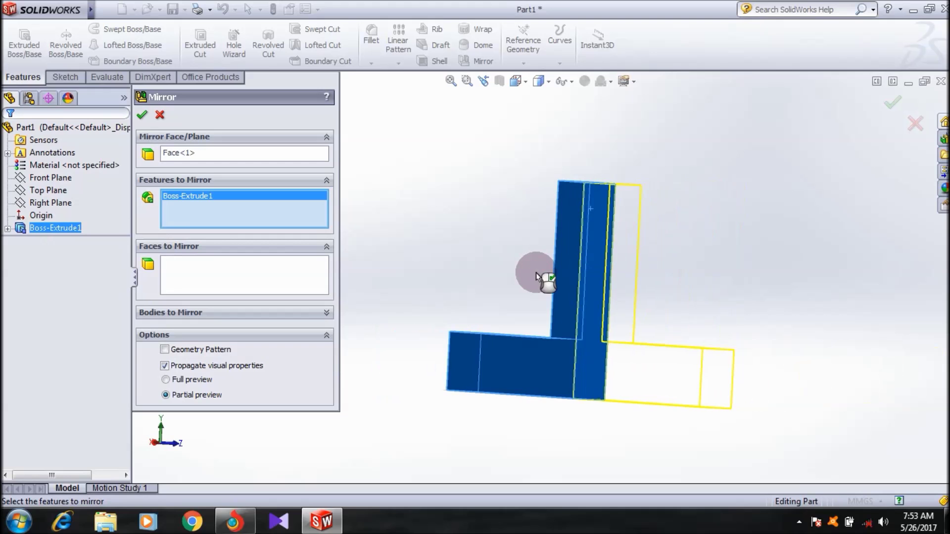
left_click(244, 222)
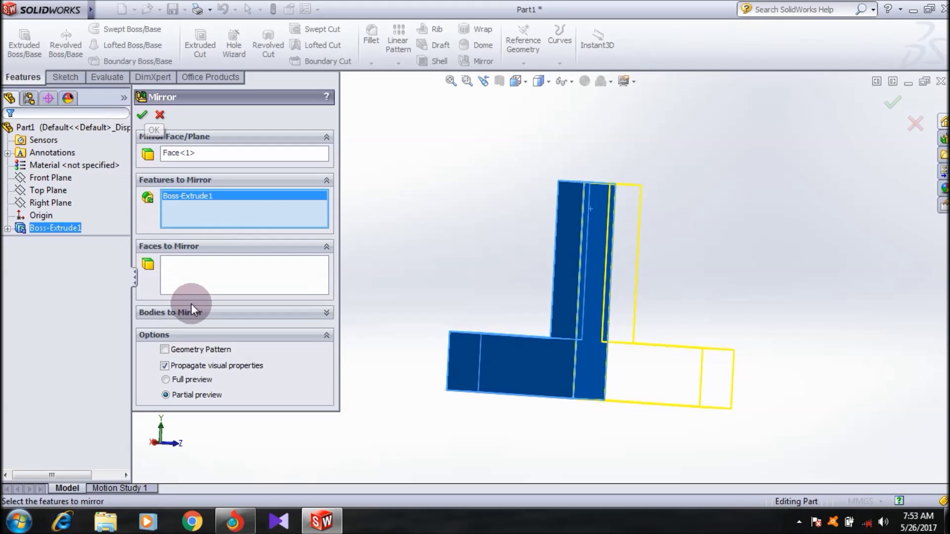
left_click(141, 118)
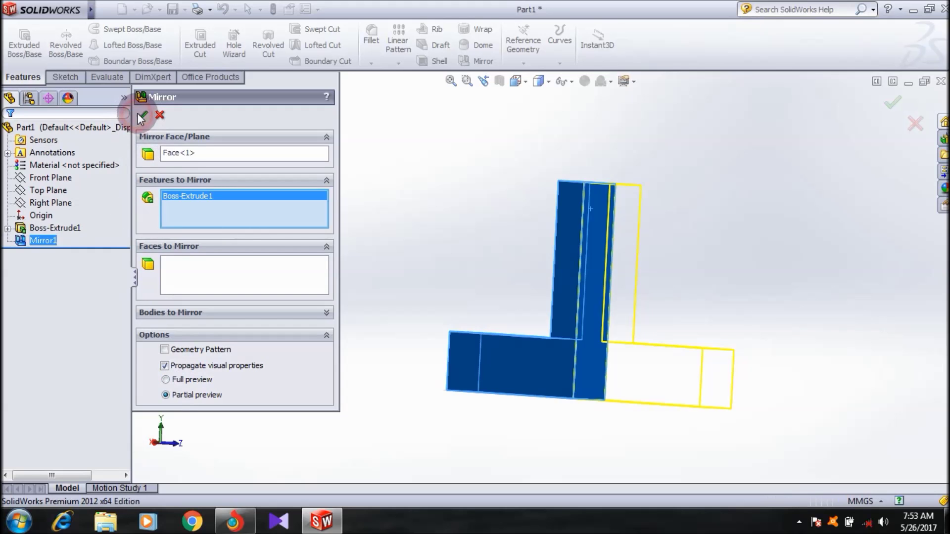
middle_click_drag(546, 304, 639, 325)
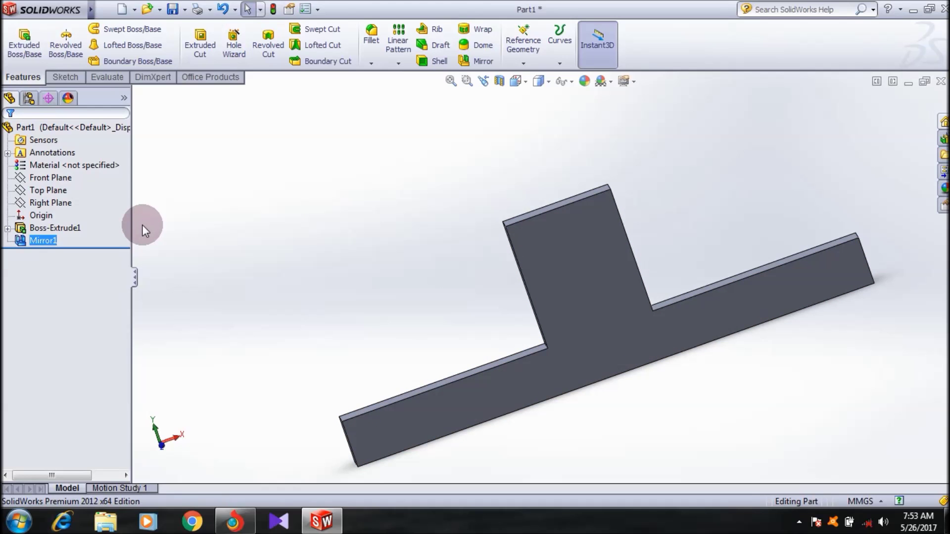
Delete Mirror1 so only the L-shaped Boss-Extrude1 solid remains
left_click(321, 190)
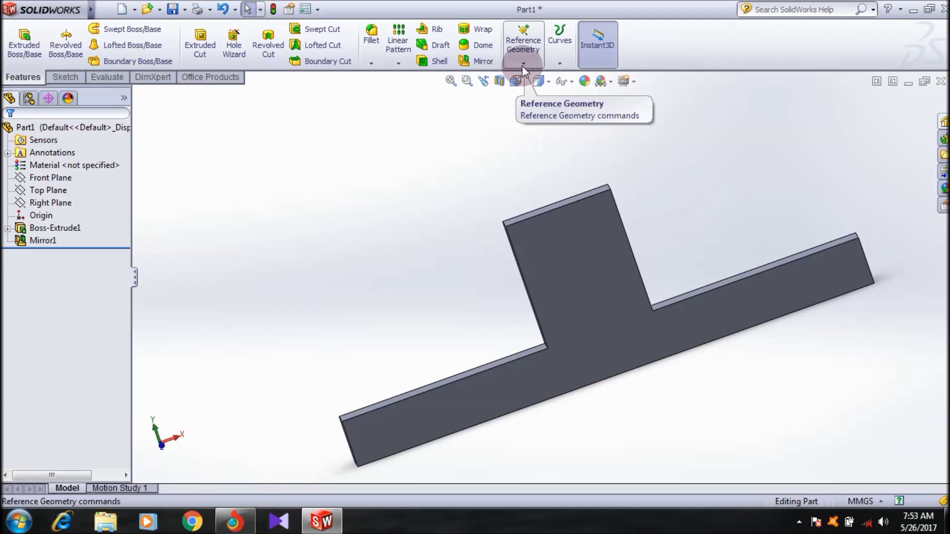
left_click(23, 240)
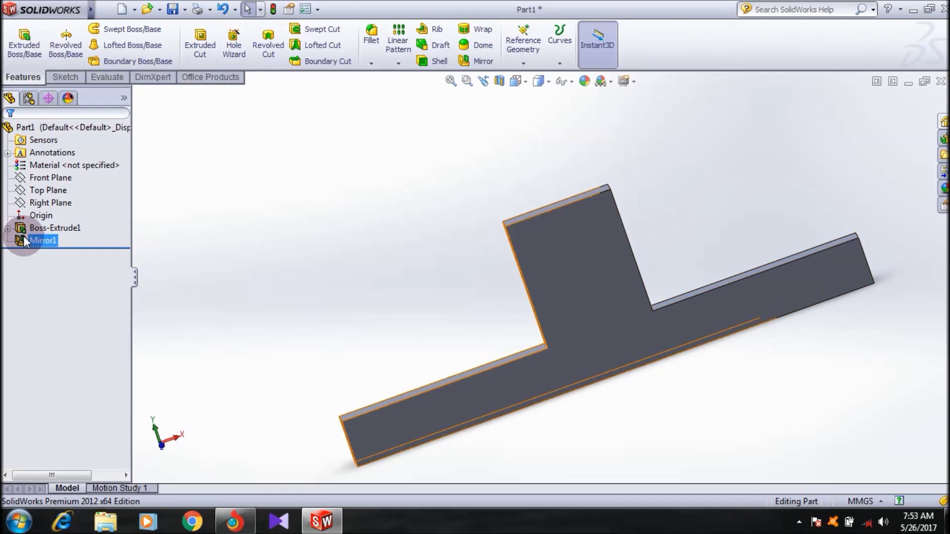
left_click(23, 237)
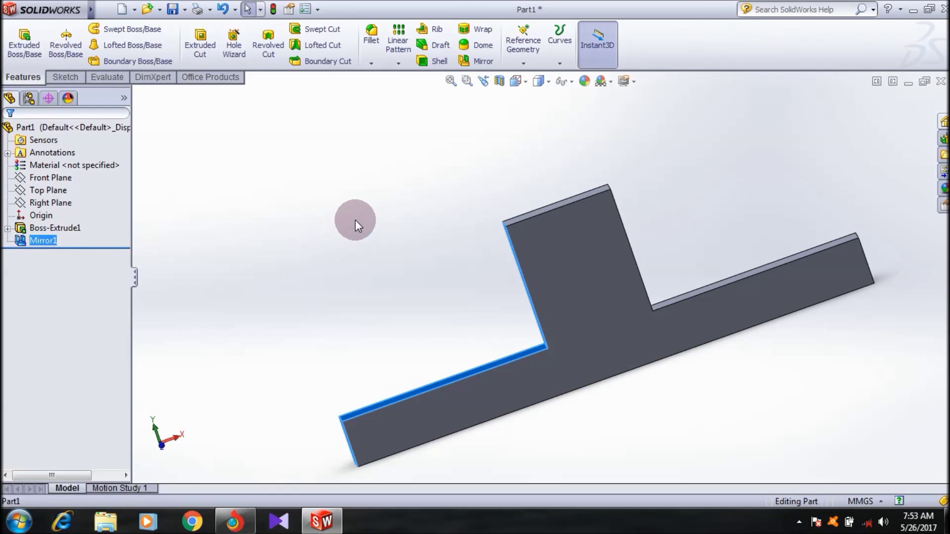
key("ctrl+7")
key("ctrl+z")
middle_click_drag(479, 239, 489, 271)
left_click(539, 250)
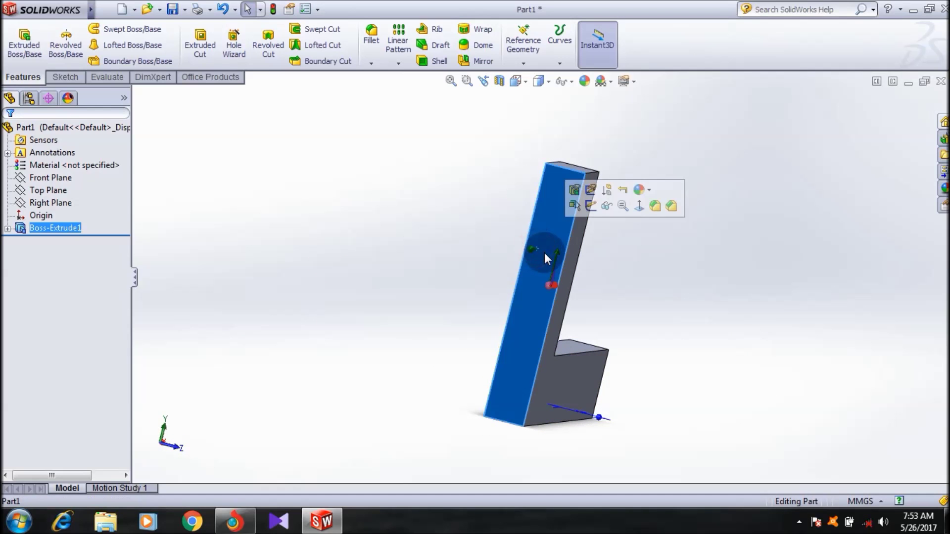
left_click(522, 61)
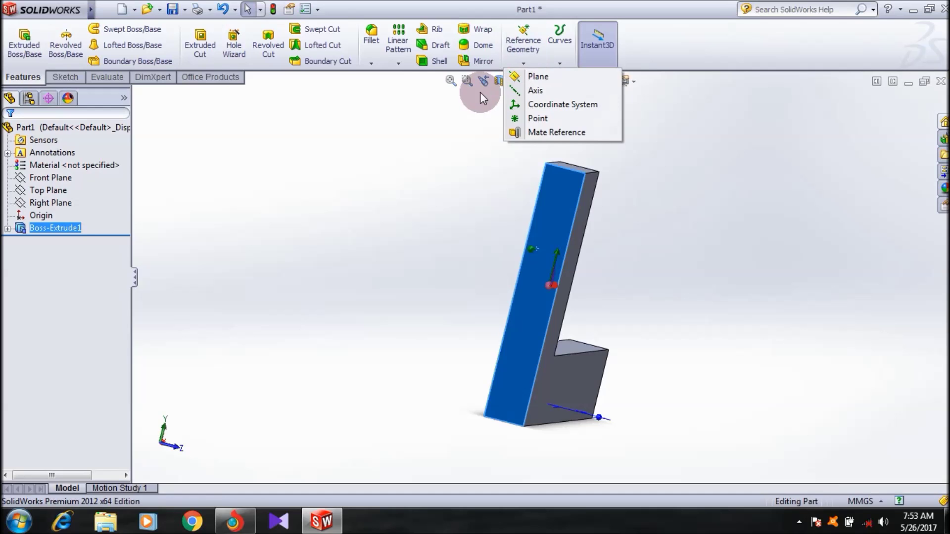
Start a new reference plane using the upright leg's outer face as first reference
left_click(437, 170)
left_click(512, 179)
left_click(522, 61)
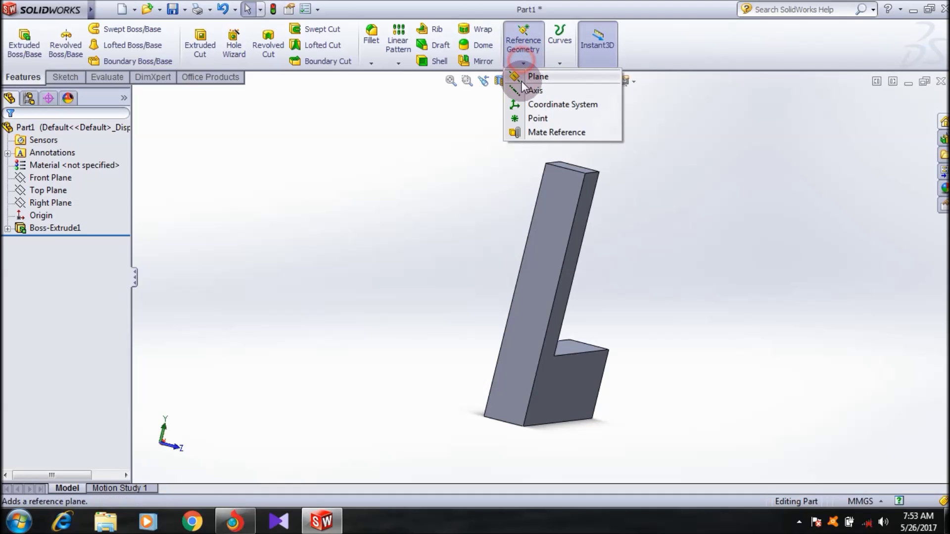
left_click(523, 79)
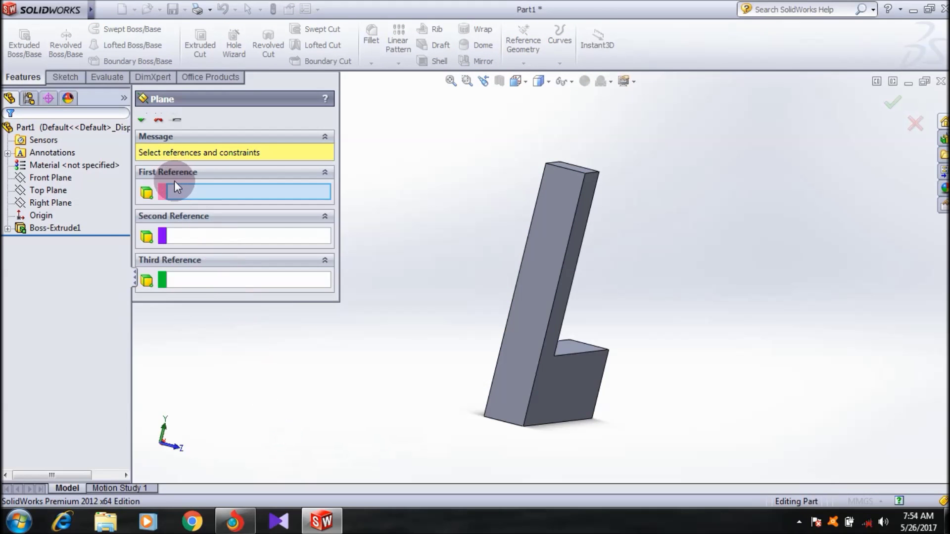
left_click(556, 225)
middle_click_drag(592, 314, 490, 271)
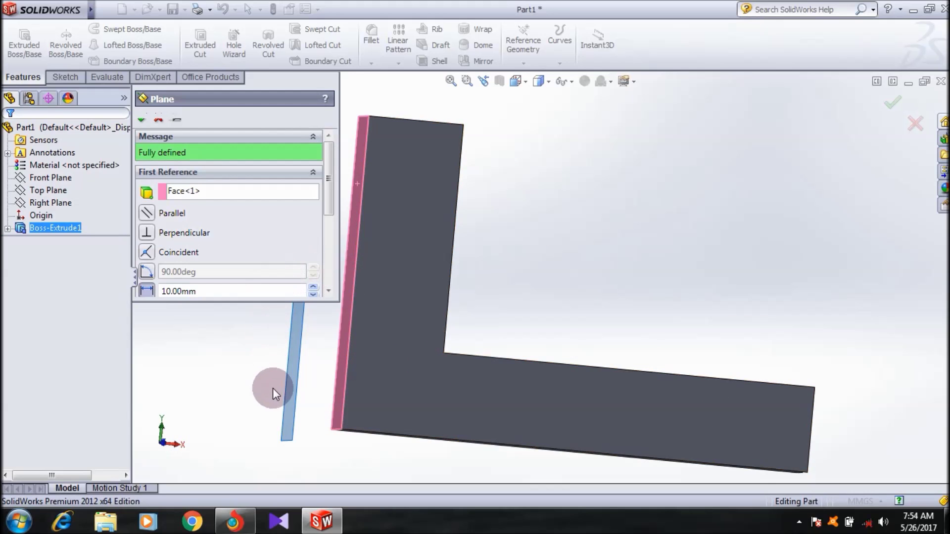
key("f")
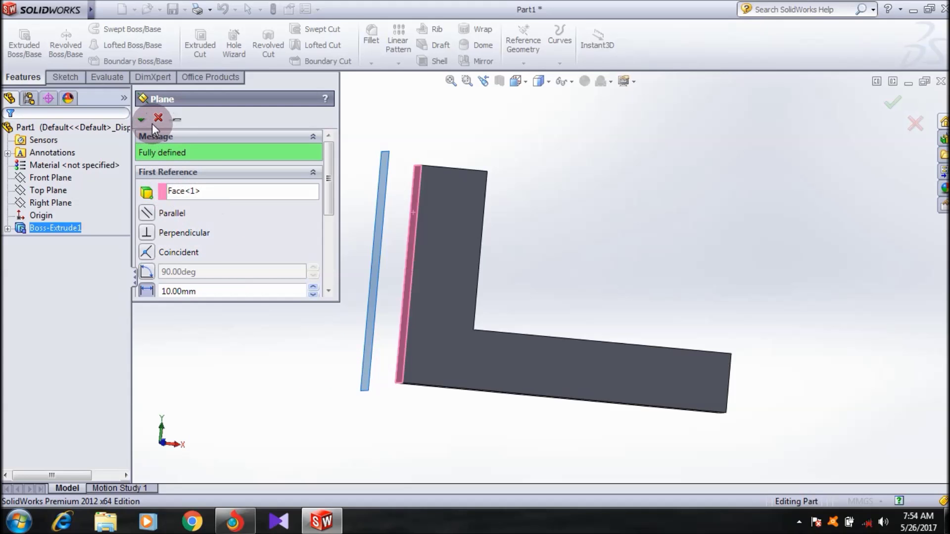
Set the plane offset distance to 0 and confirm Plane1
double_click(205, 291)
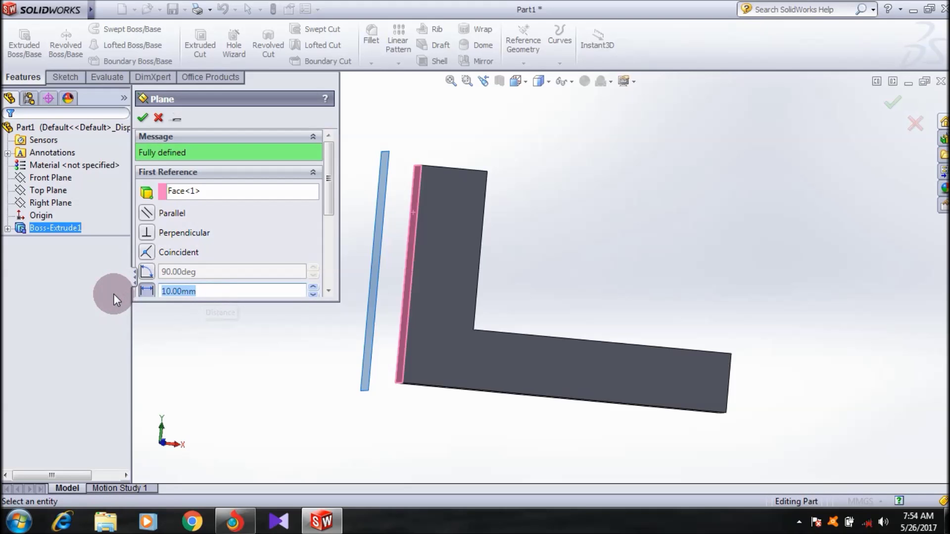
type("00")
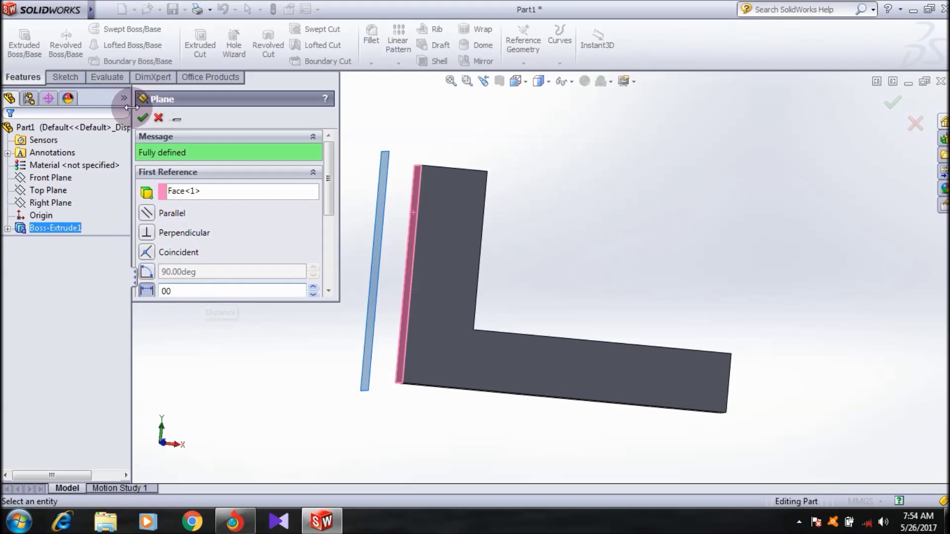
left_click(144, 119)
middle_click_drag(430, 270, 441, 305)
left_click(441, 306)
left_click(411, 292)
Mirror Boss-Extrude1 across Plane1 to create Mirror2
left_click(426, 209)
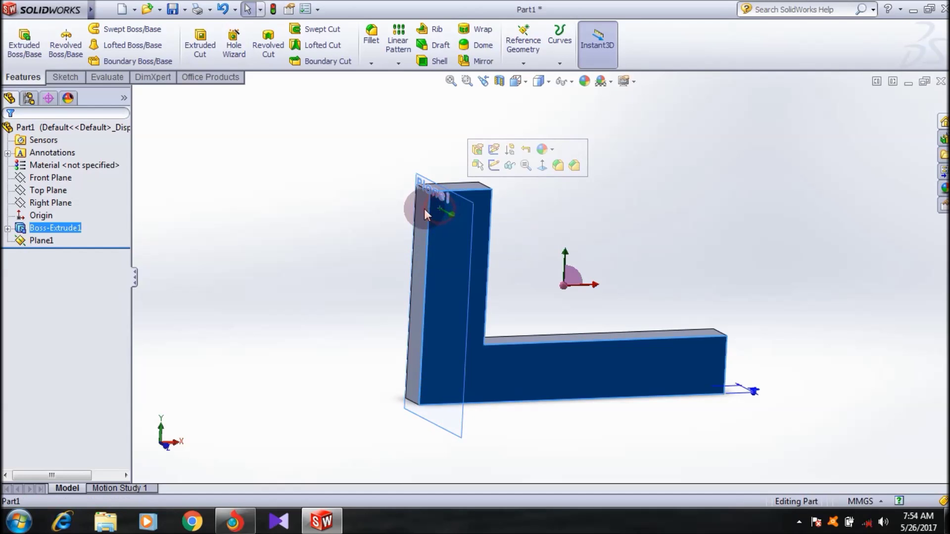
left_click(346, 192)
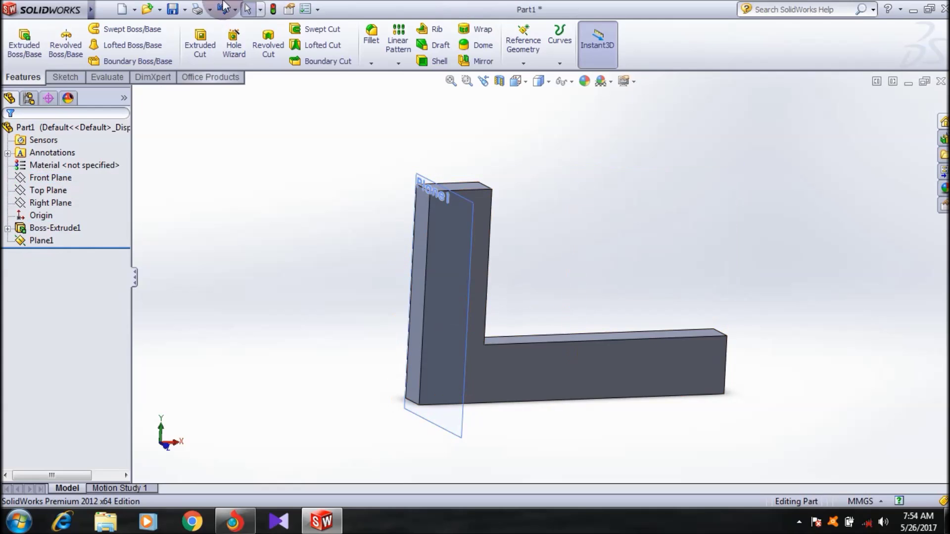
left_click(533, 56)
left_click(476, 60)
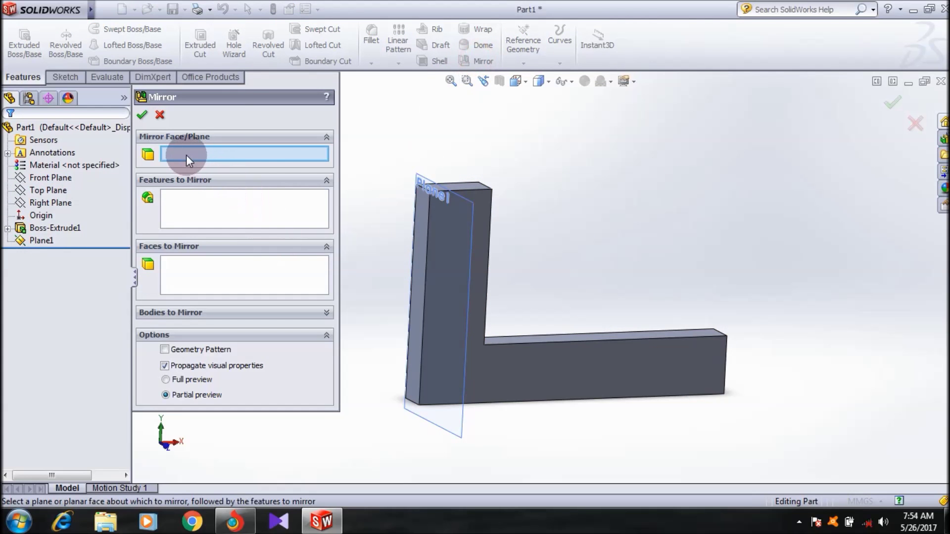
left_click(199, 154)
left_click(32, 241)
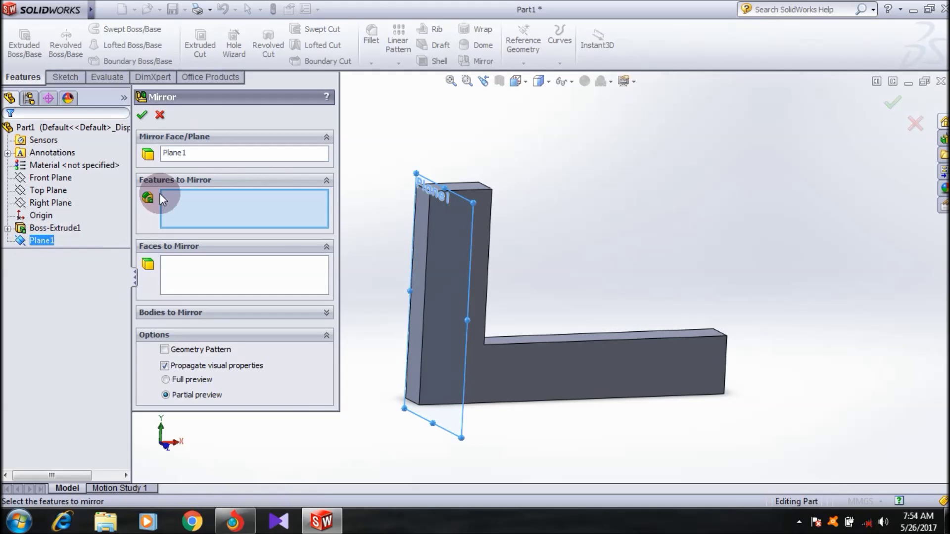
left_click(52, 228)
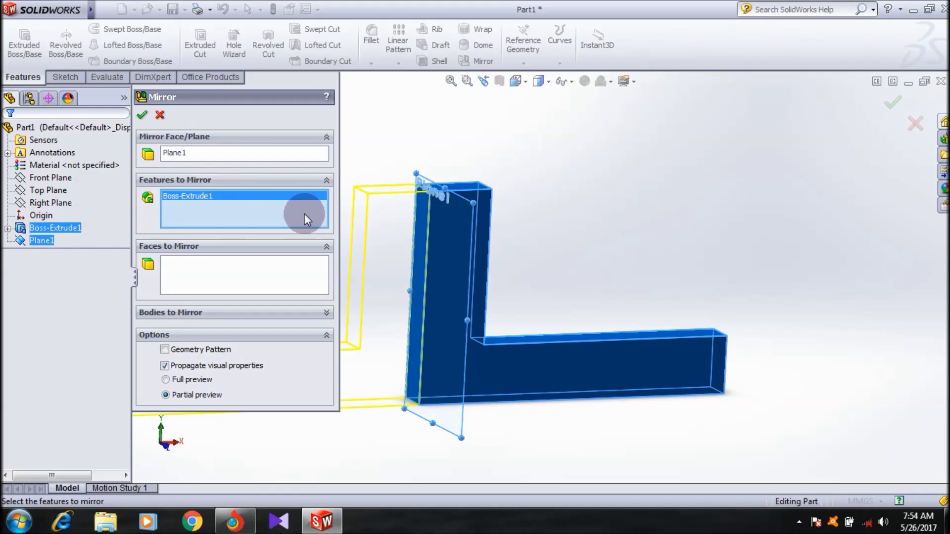
left_click(147, 113)
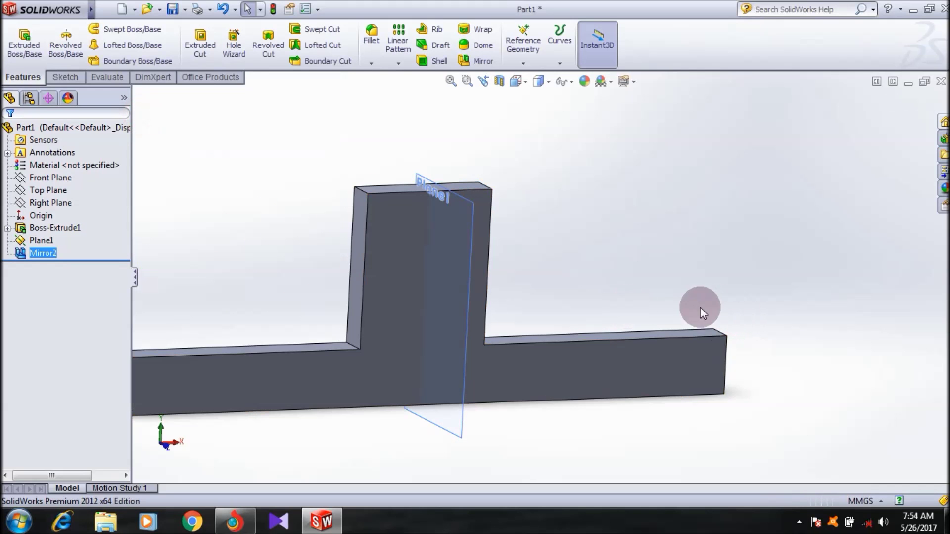
middle_click_drag(556, 285, 508, 282)
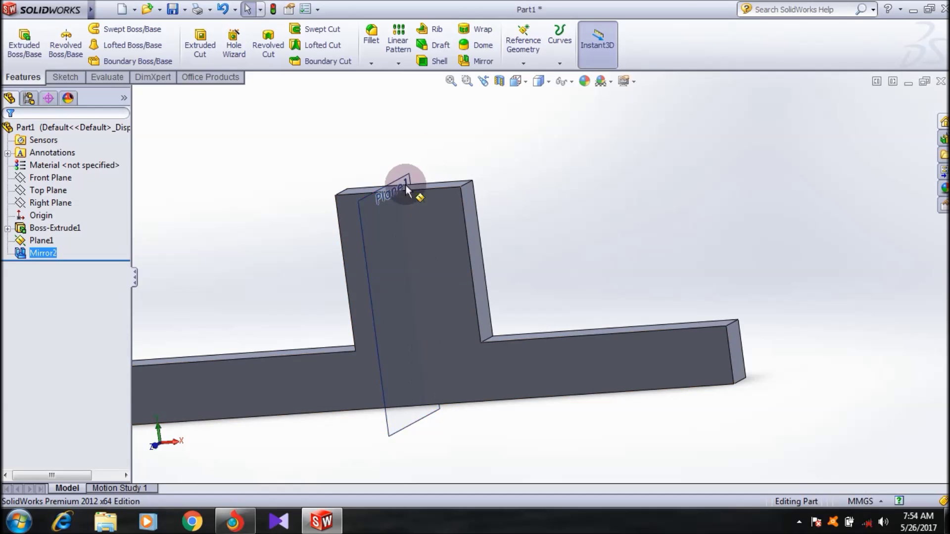
middle_click_drag(490, 257, 494, 197)
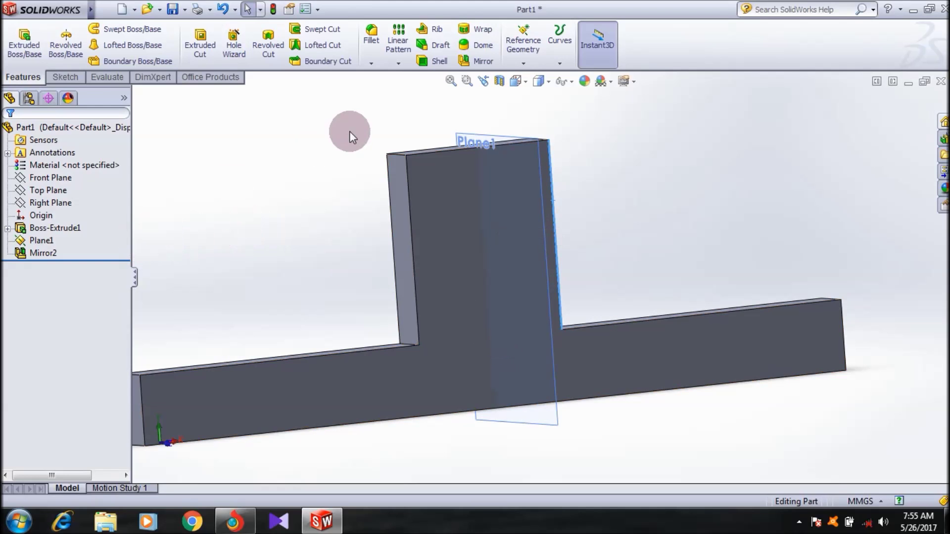
left_click(21, 253)
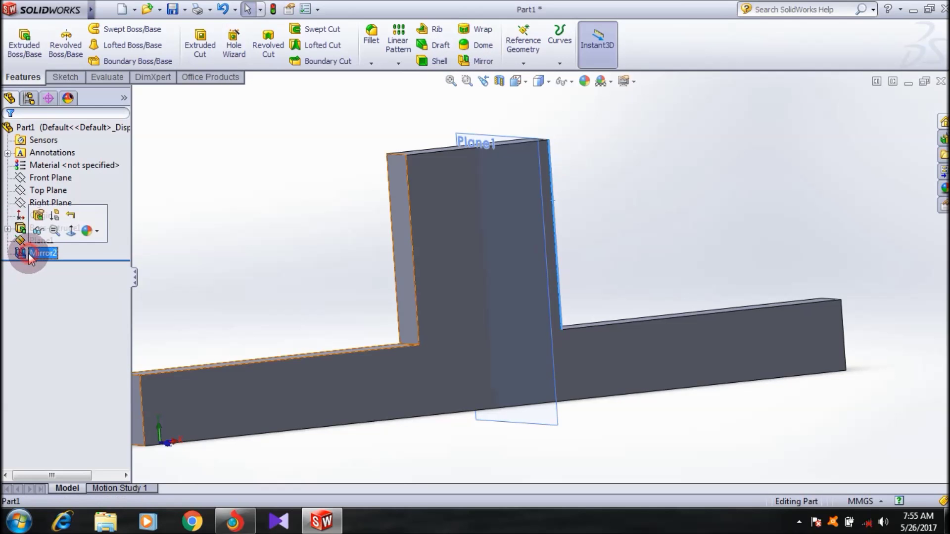
left_click(38, 219)
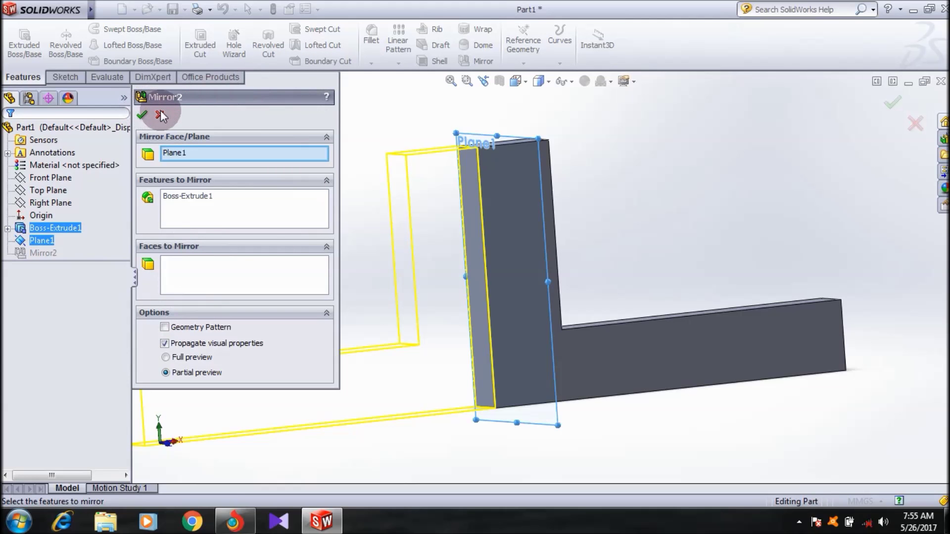
left_click(142, 115)
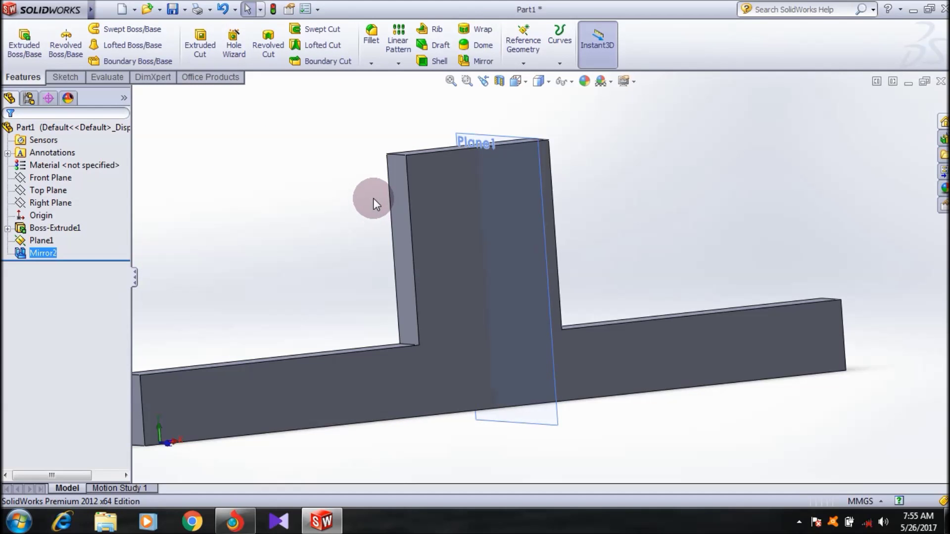